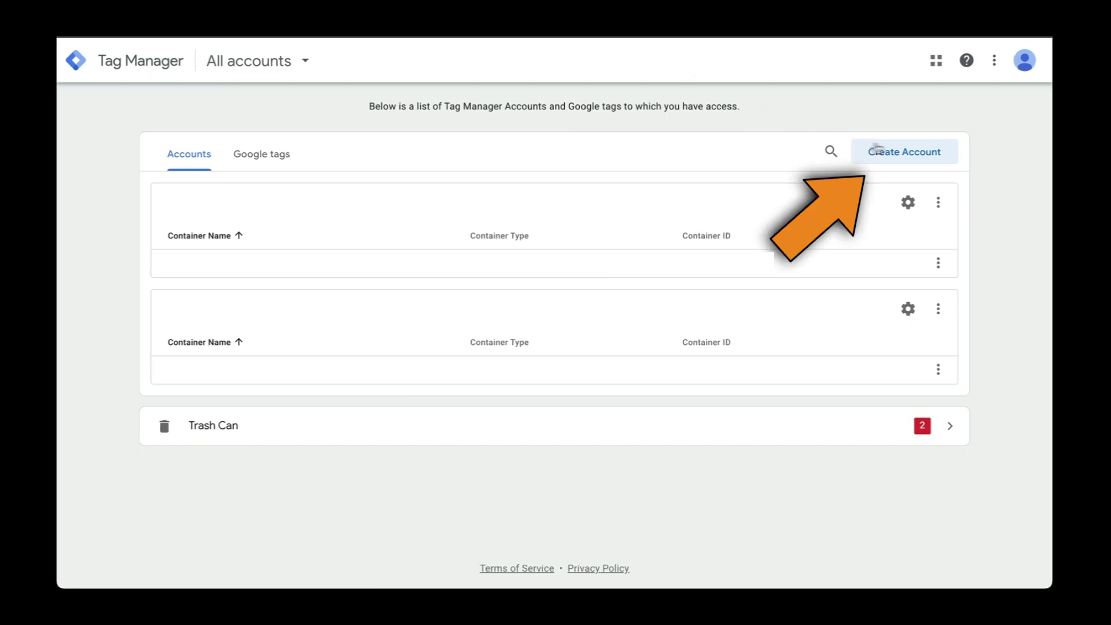
Start a new account 'Cabin Promos' with container 'cabinpromos.com' targeting the Web platform.
click(915, 153)
text(Cabin Promos)
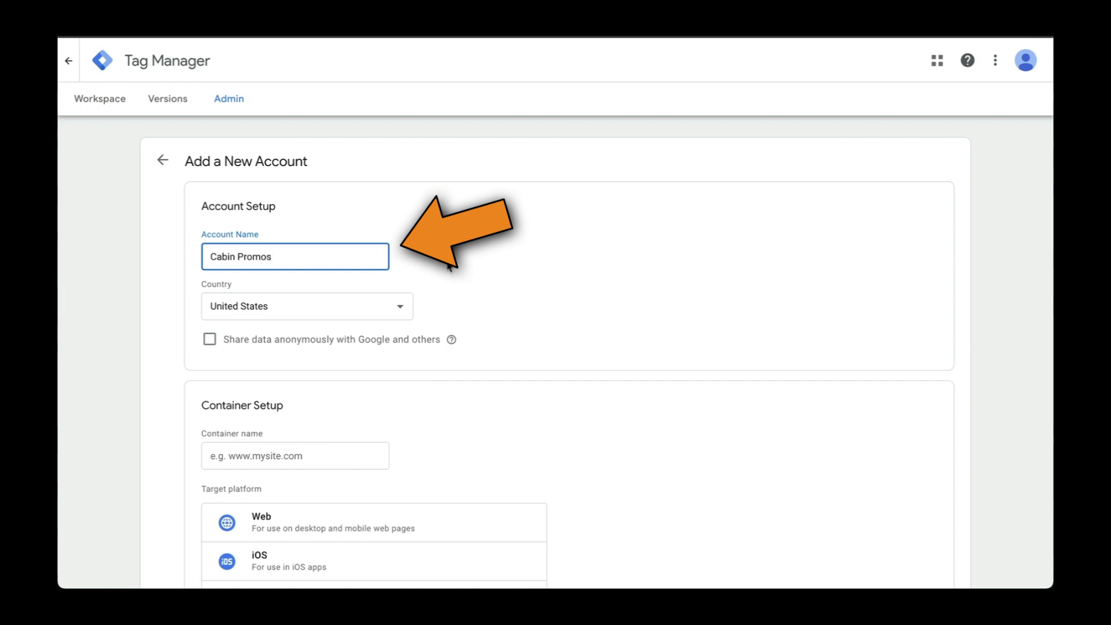
scroll(260, 236, down, 4)
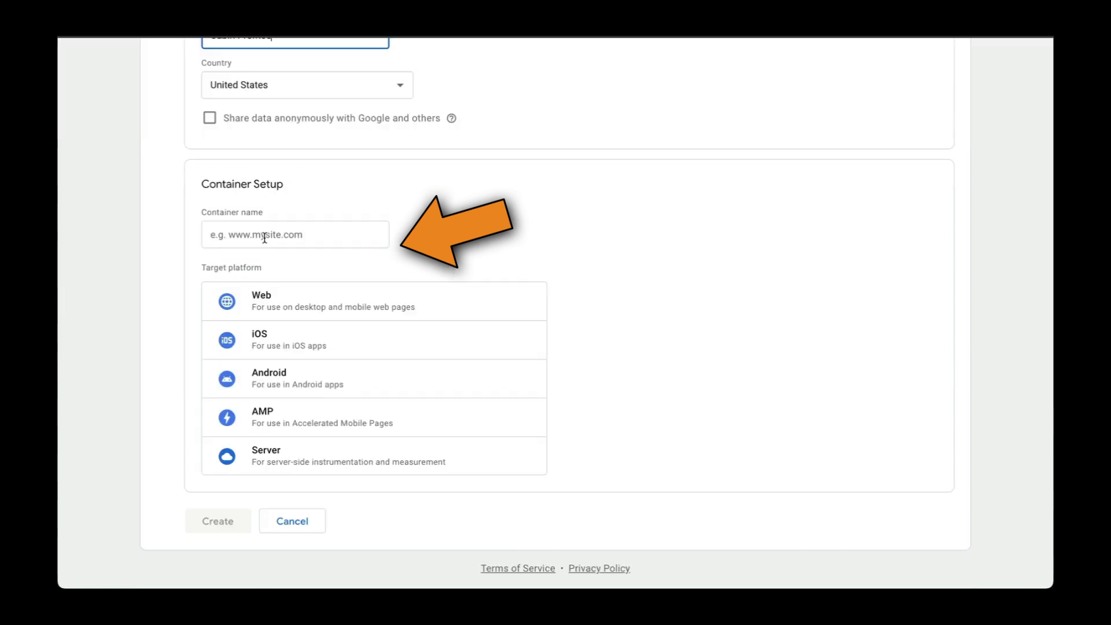
click(264, 237)
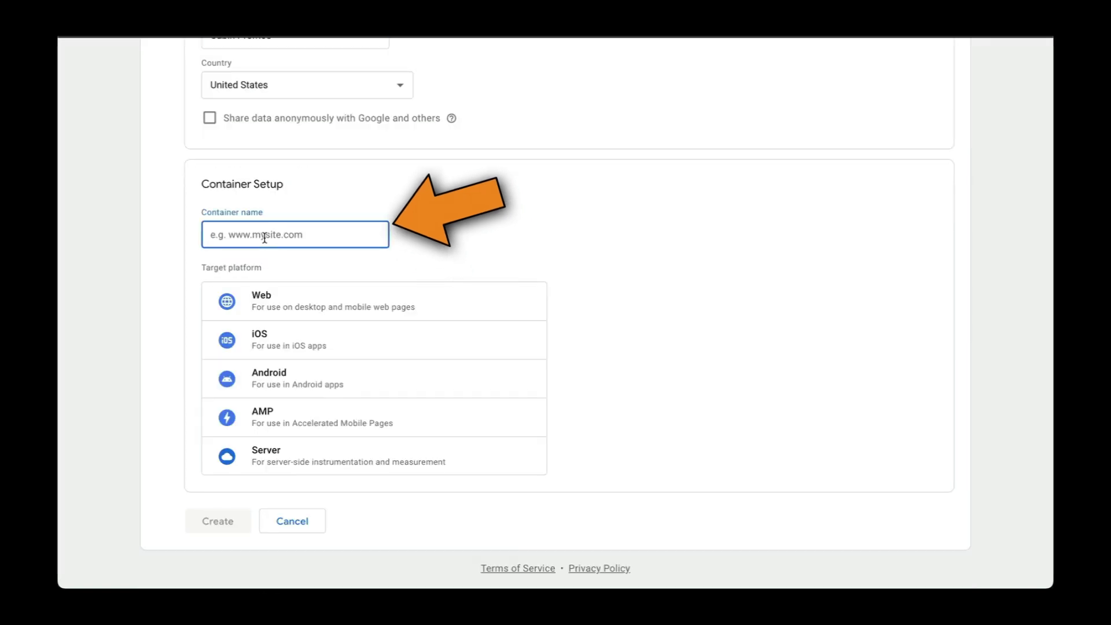
text(cabinpromos.com)
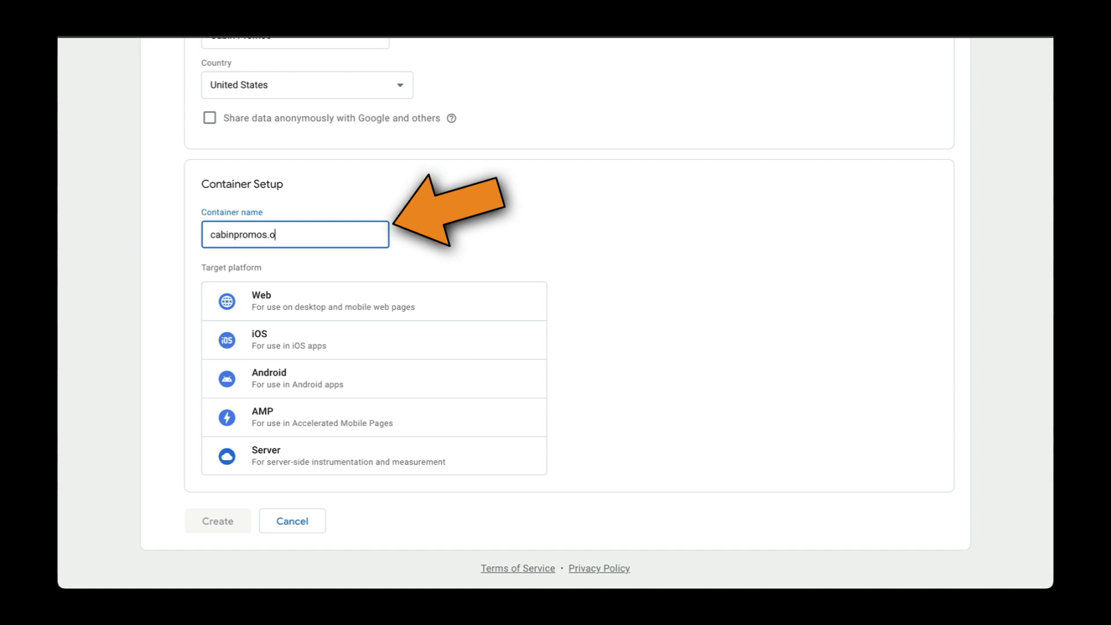
click(302, 306)
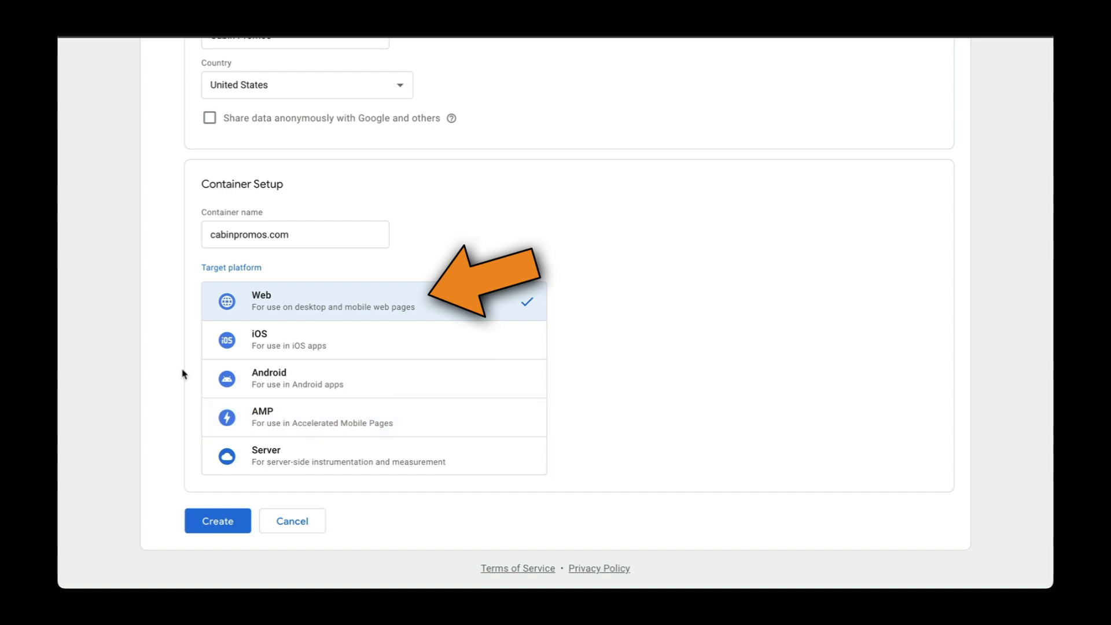
Create the container after accepting the GDPR and service terms, then copy the head install snippet.
click(228, 528)
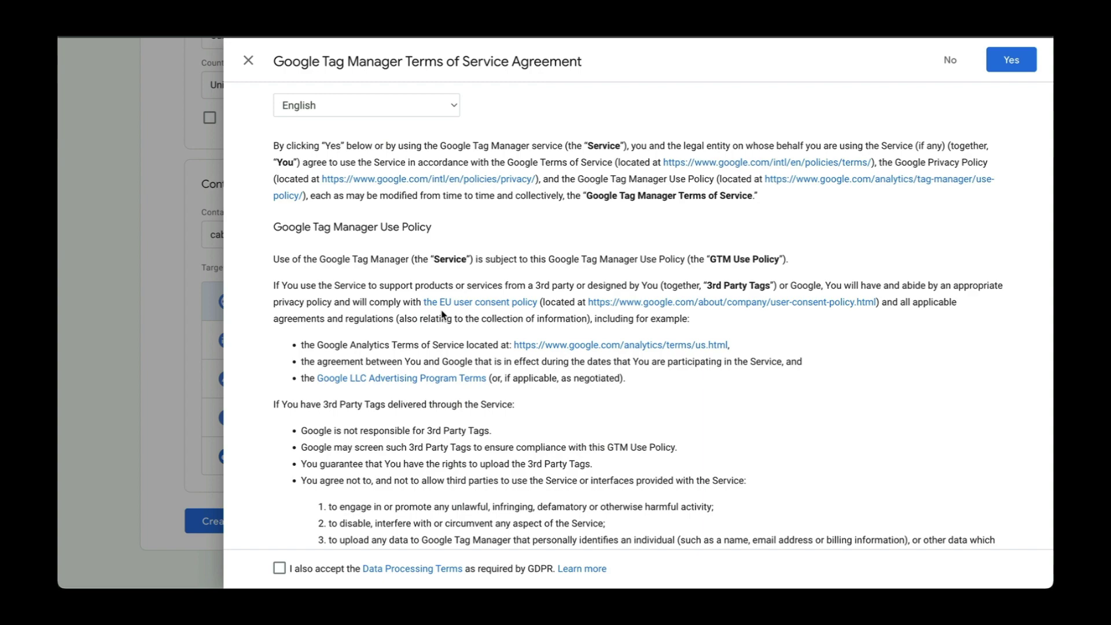
scroll(443, 315, down, 5)
click(279, 567)
click(1012, 61)
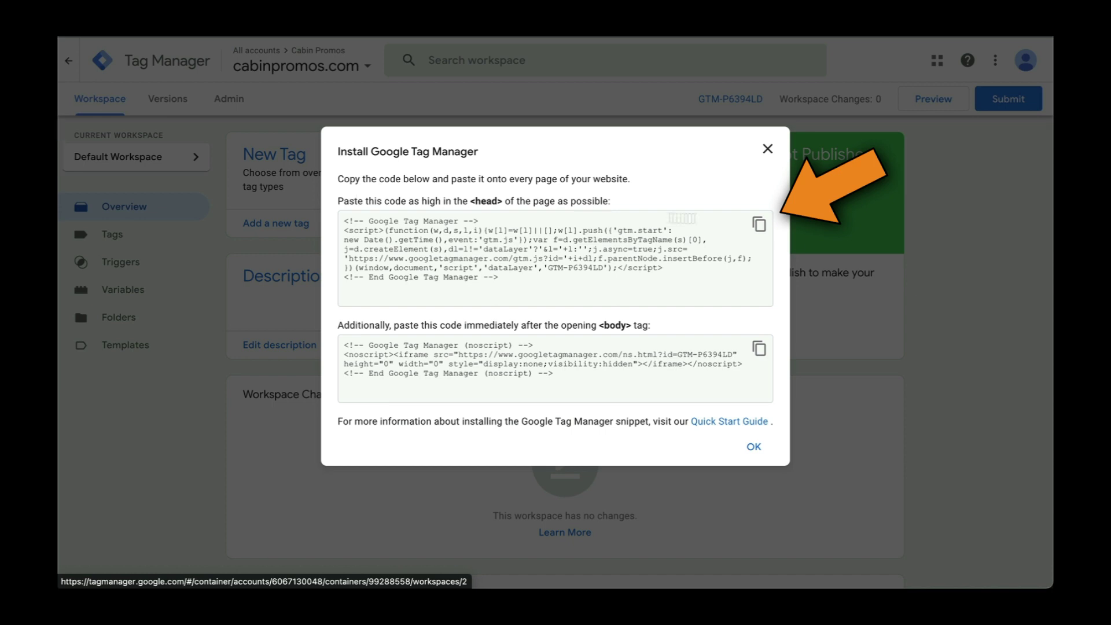
click(760, 226)
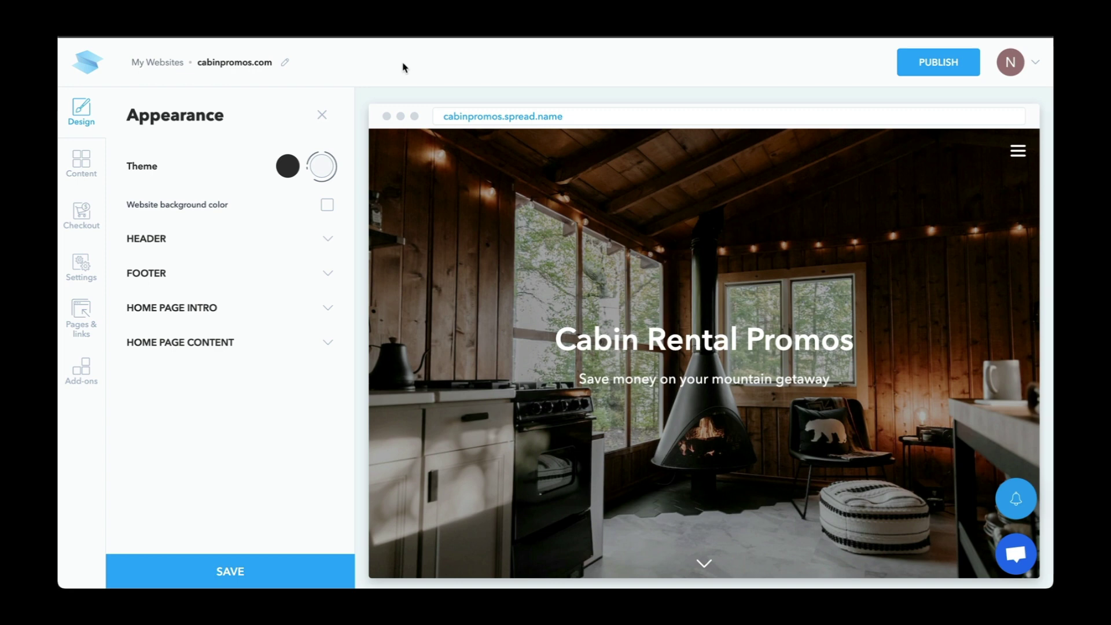
Paste the GTM-P6394LD head snippet into the <head> box under Settings > Inject Custom Code.
click(81, 267)
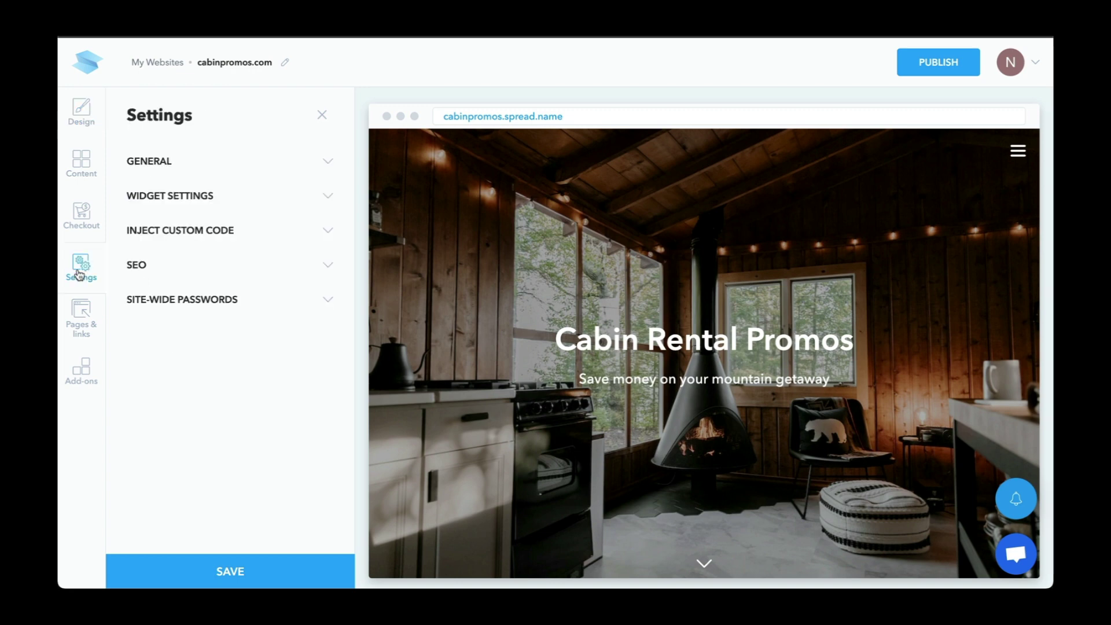
click(247, 231)
click(173, 345)
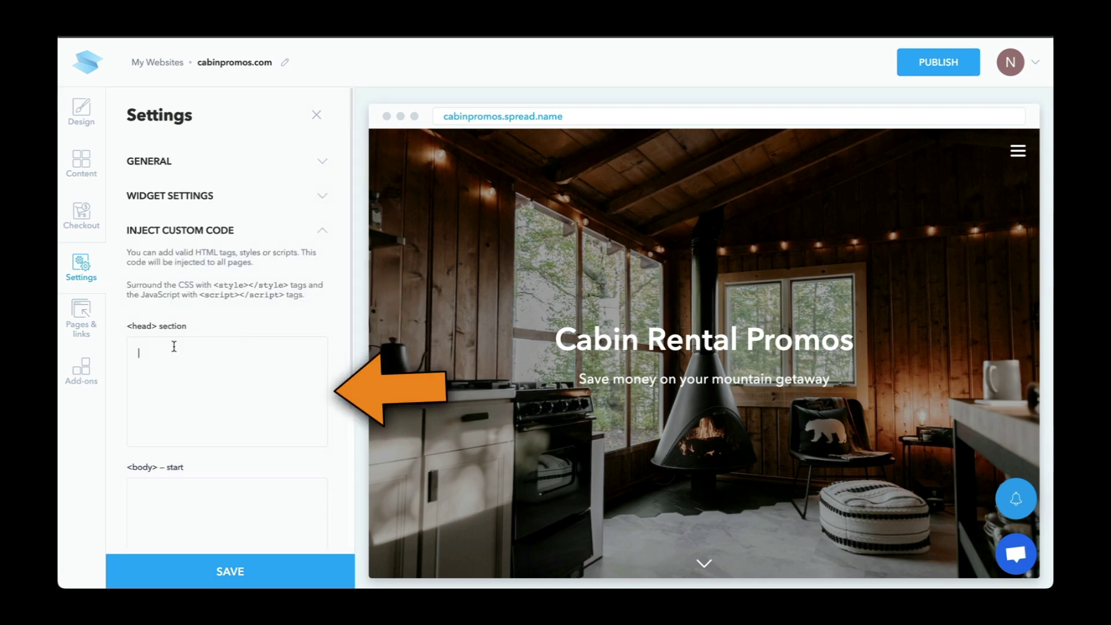
key(ctrl+v)
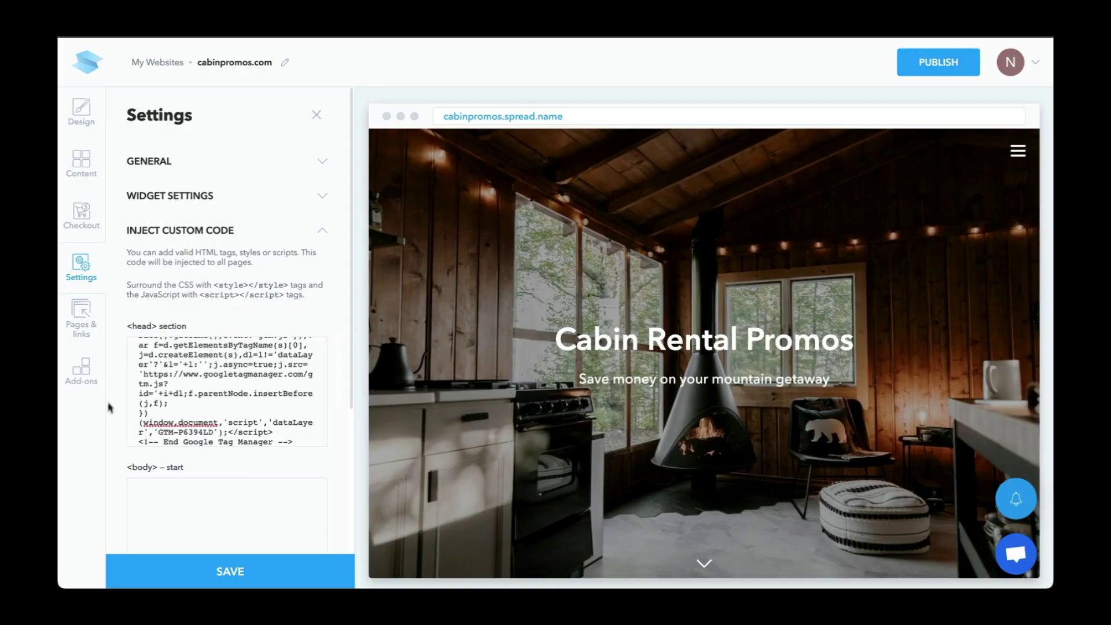
Paste the noscript snippet into the <body> – start box and save the website.
scroll(110, 432, down, 2)
scroll(110, 432, down, 3)
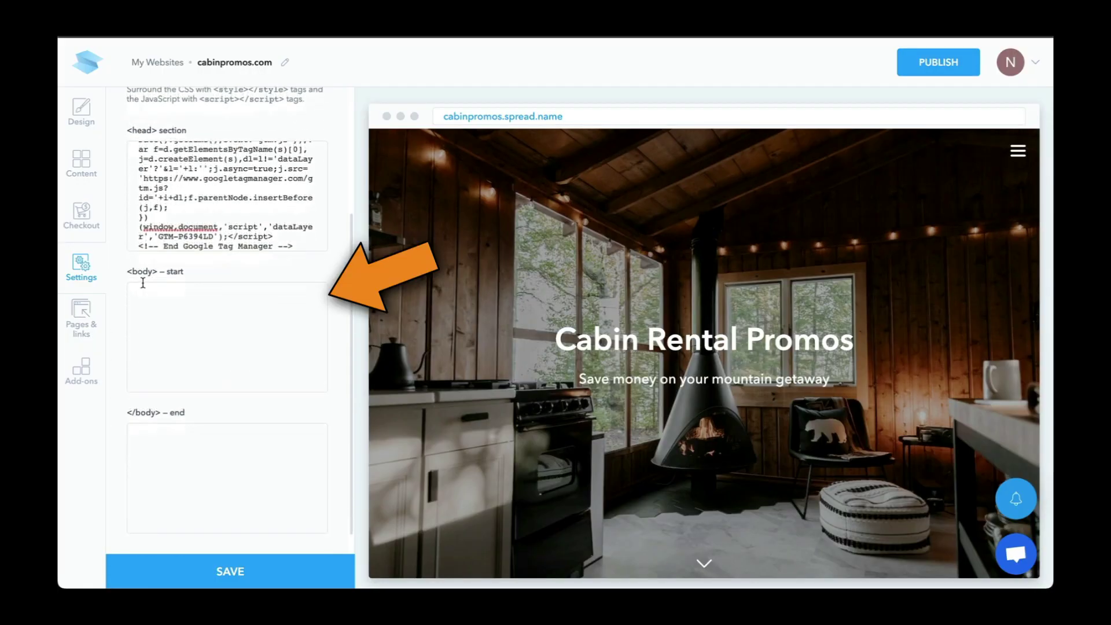
scroll(114, 417, down, 1)
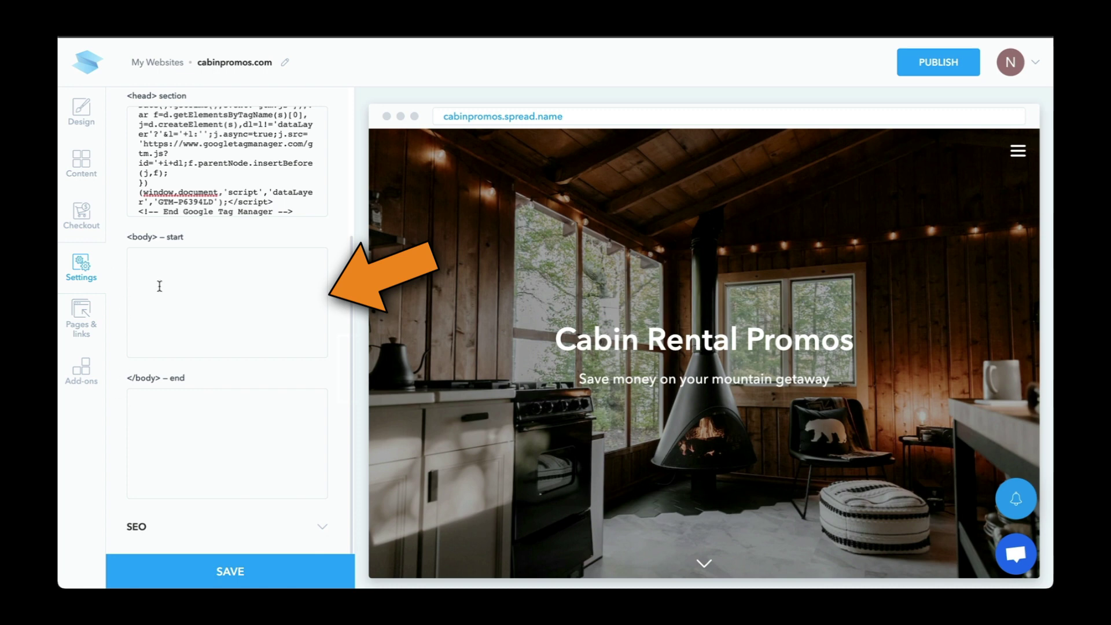
key(ctrl+v)
click(199, 571)
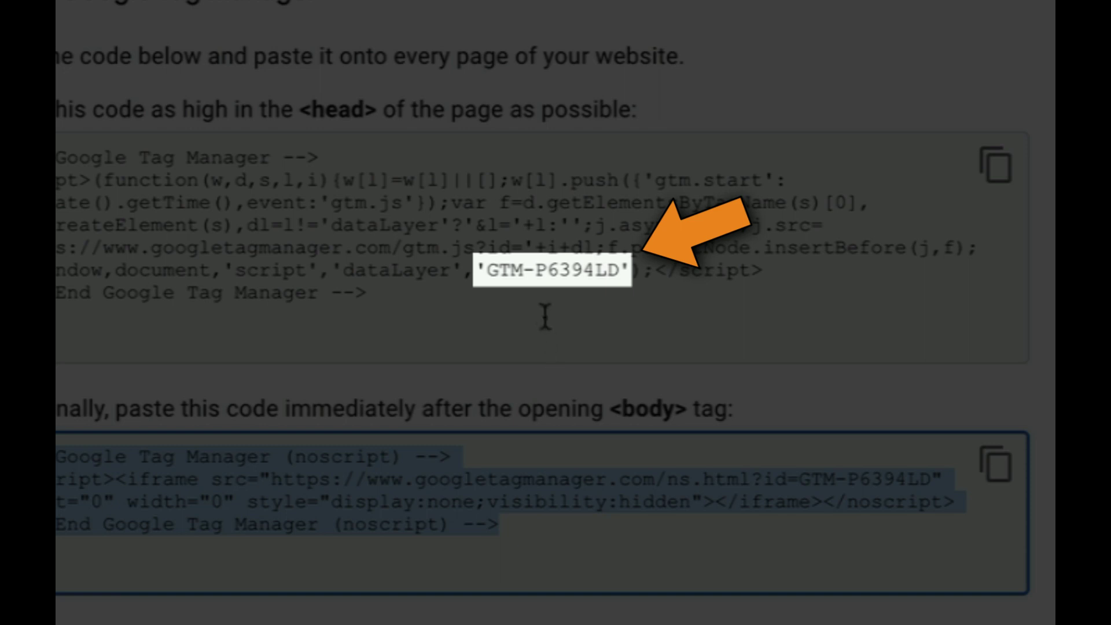
Select the container ID GTM-P6394LD in the head install snippet to copy it.
click(546, 316)
drag(485, 270, 620, 269)
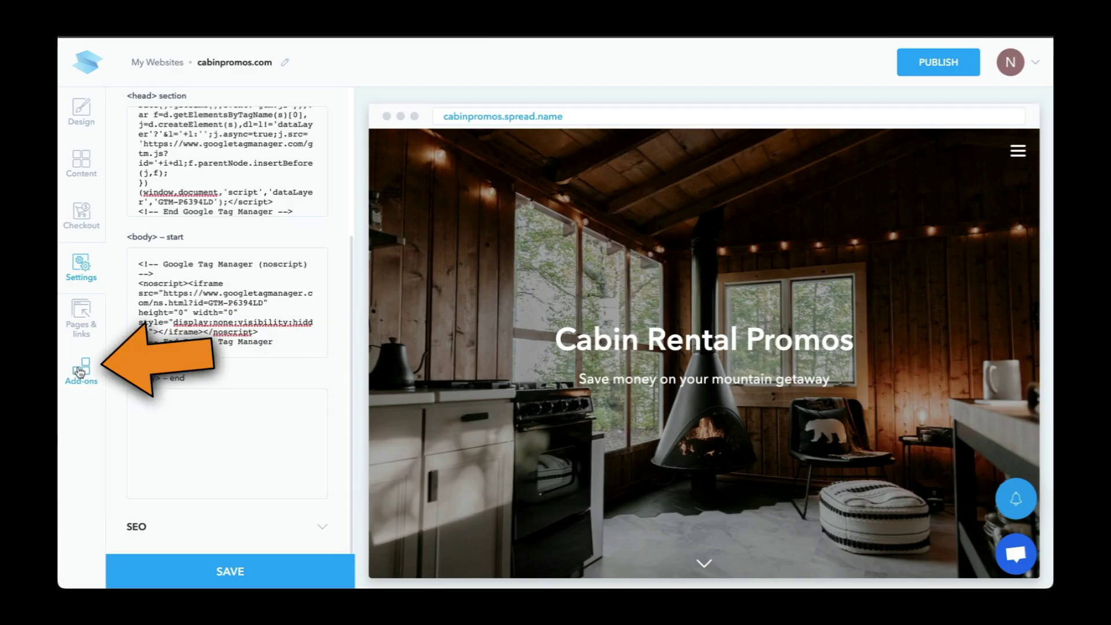
Enable the Google Tag Manager add-on with container ID GTM-P6394LD and save it.
click(79, 372)
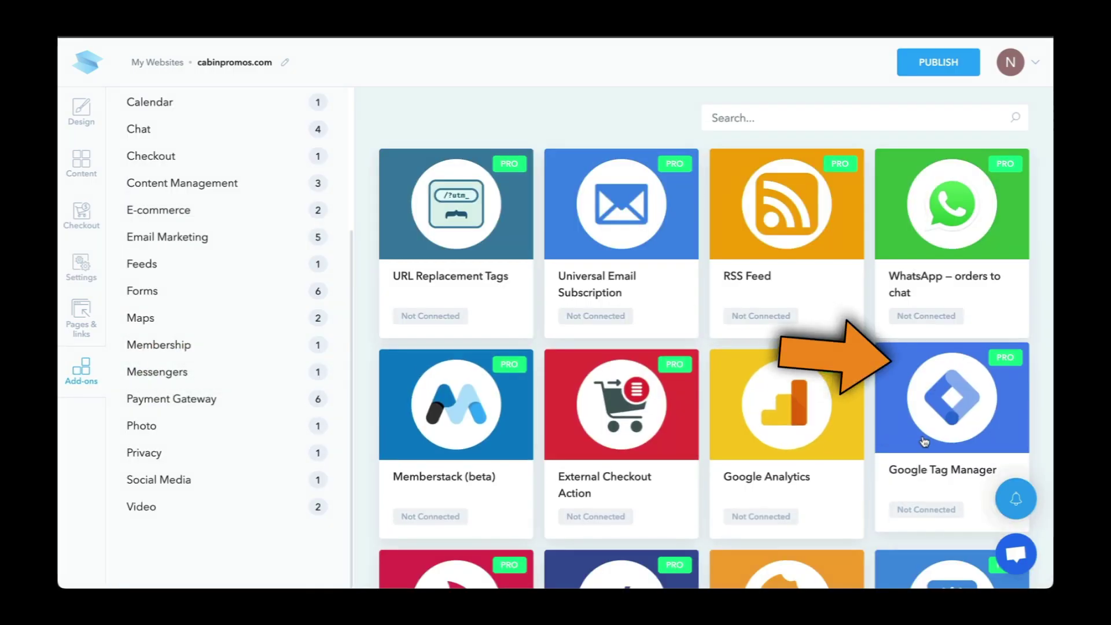
click(924, 441)
click(587, 477)
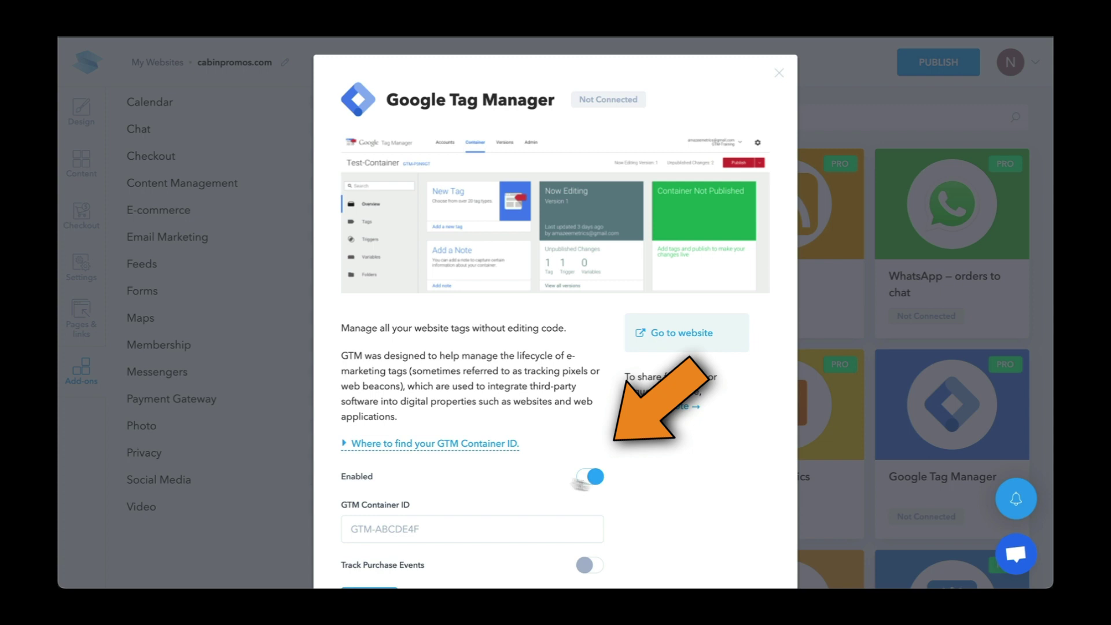
click(434, 496)
key(ctrl+v)
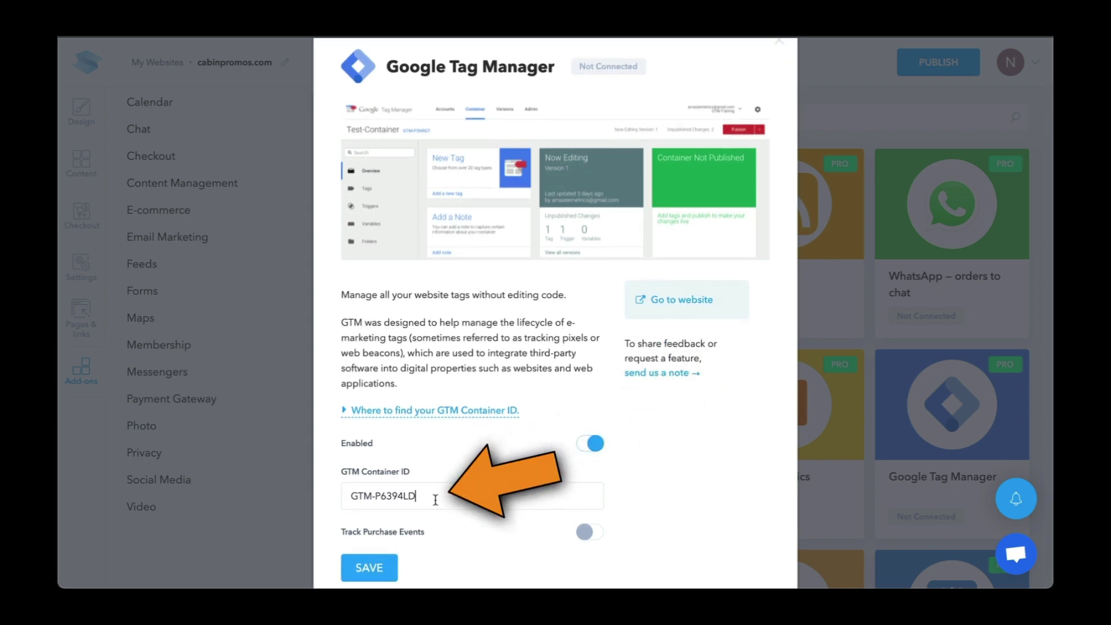
click(389, 564)
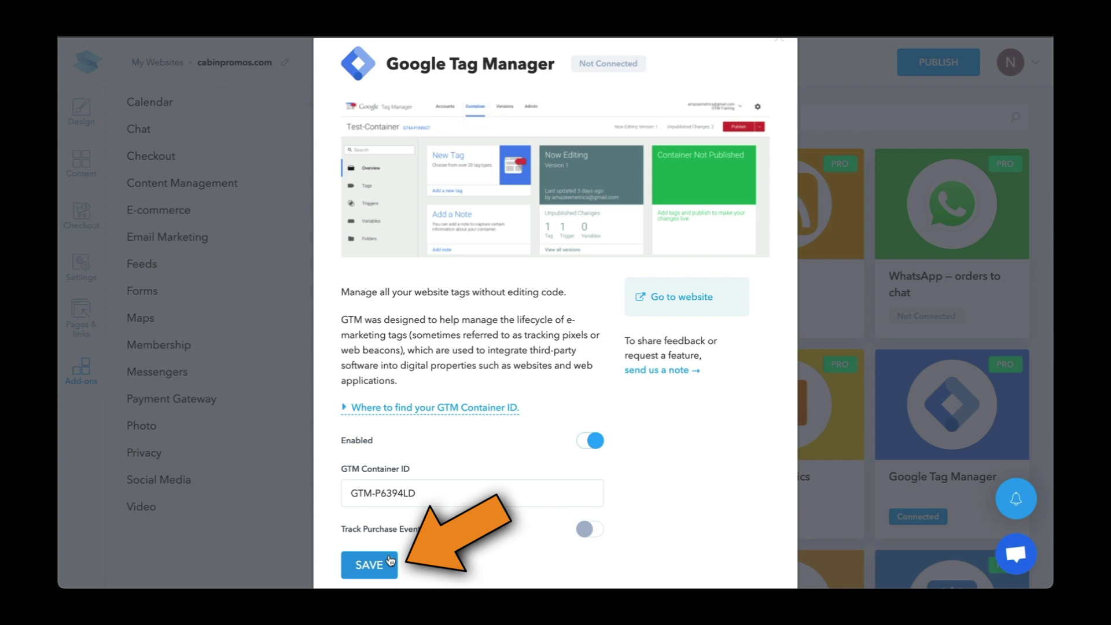
Save the add-on settings again and go to User Management for the Cabin Promos account.
click(390, 560)
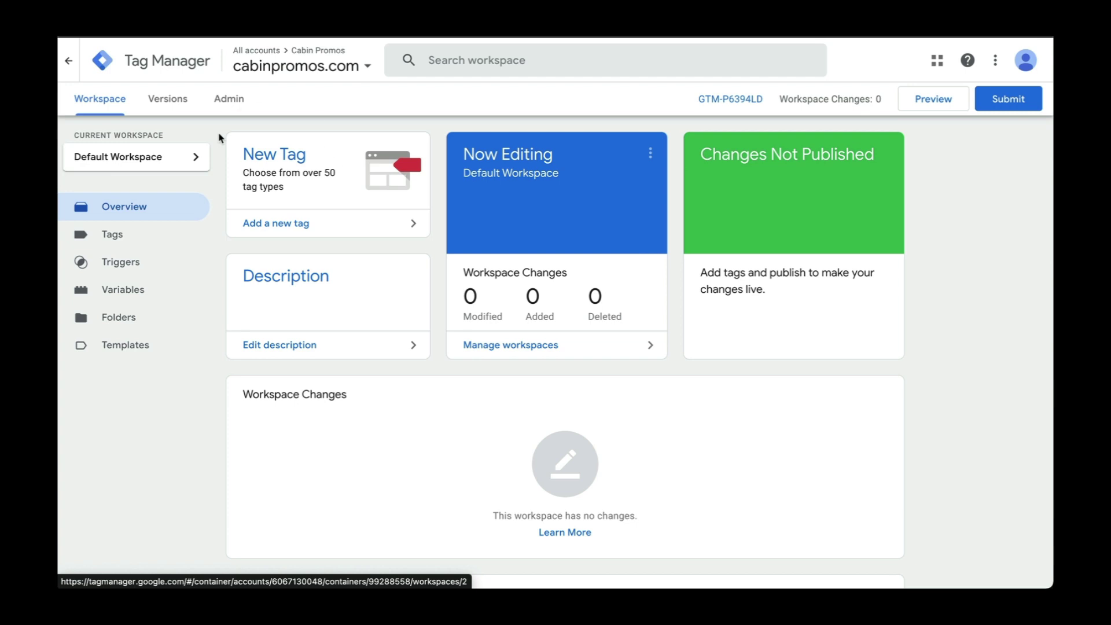
click(230, 103)
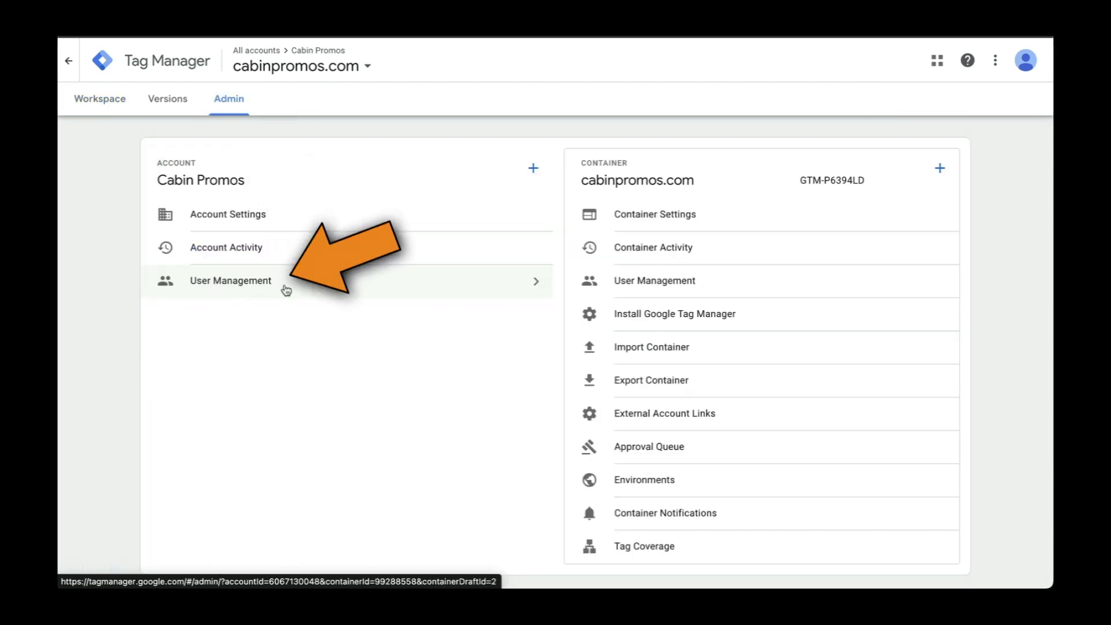
click(283, 290)
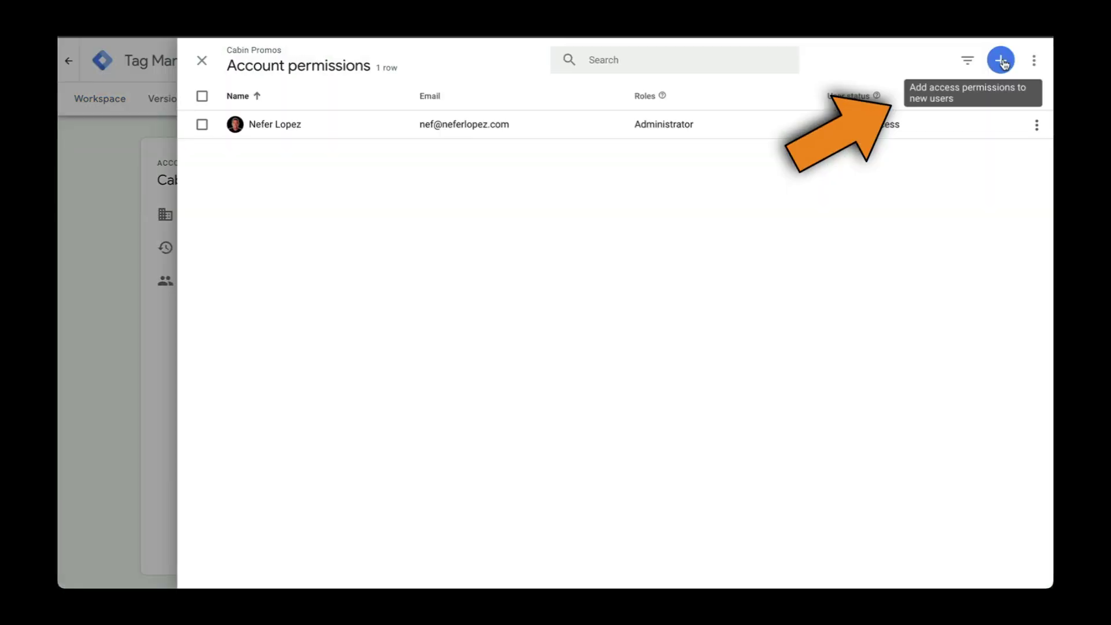
Begin adding a new user and set permissions for all containers at once.
click(1003, 62)
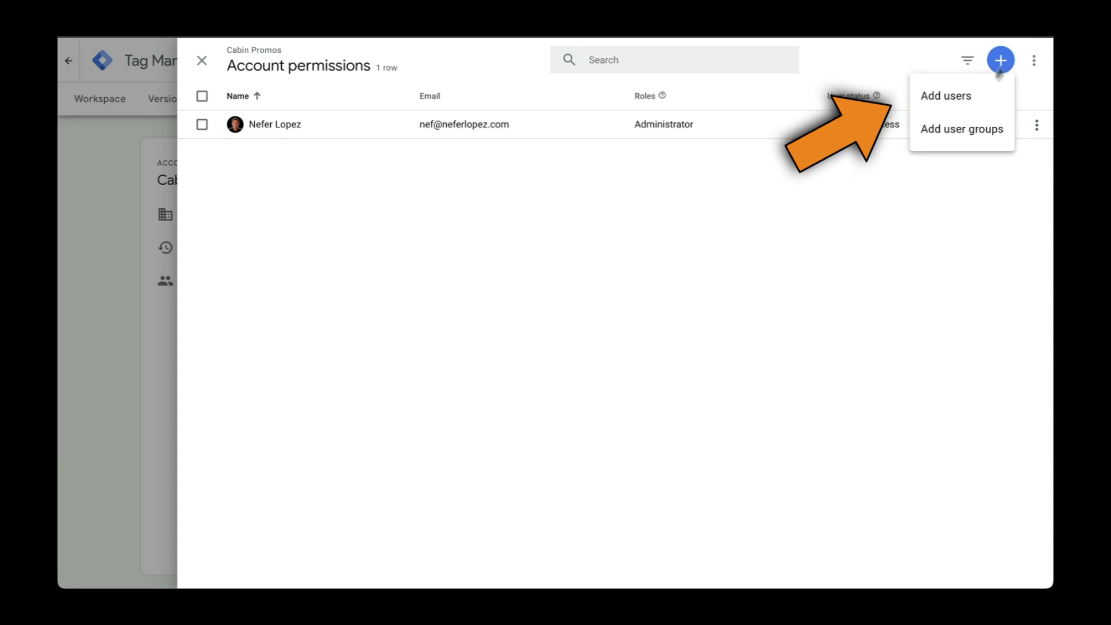
click(955, 96)
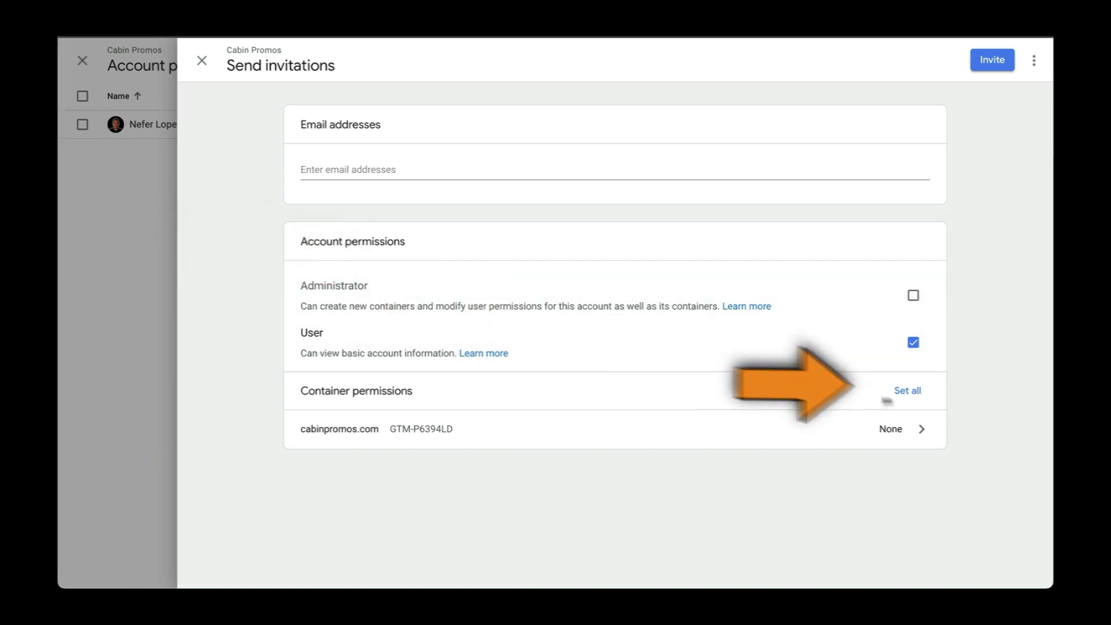
click(908, 390)
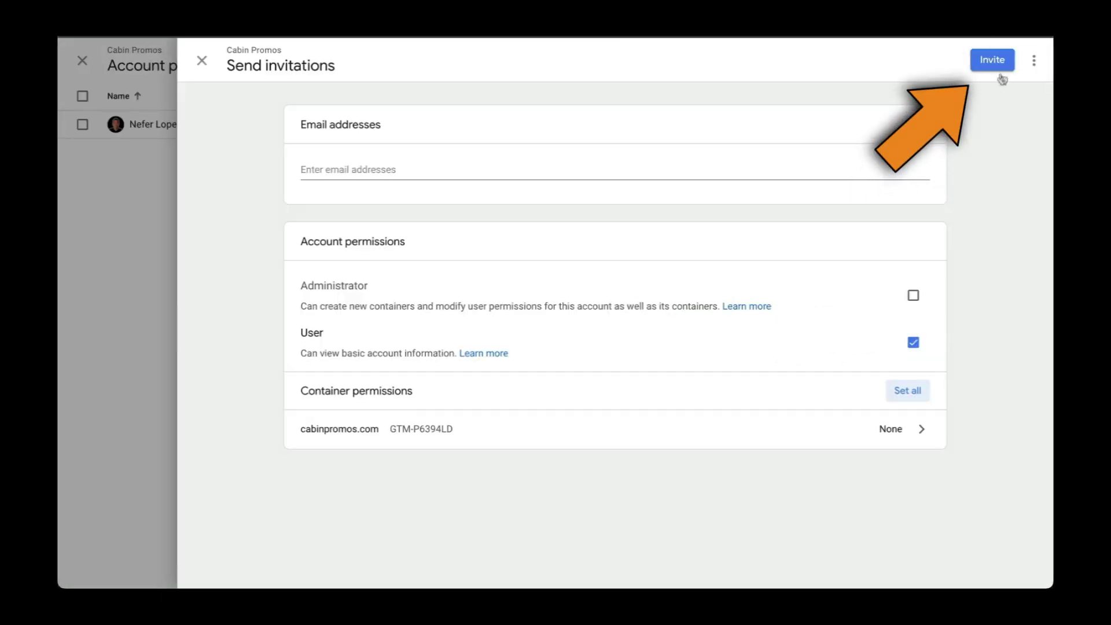